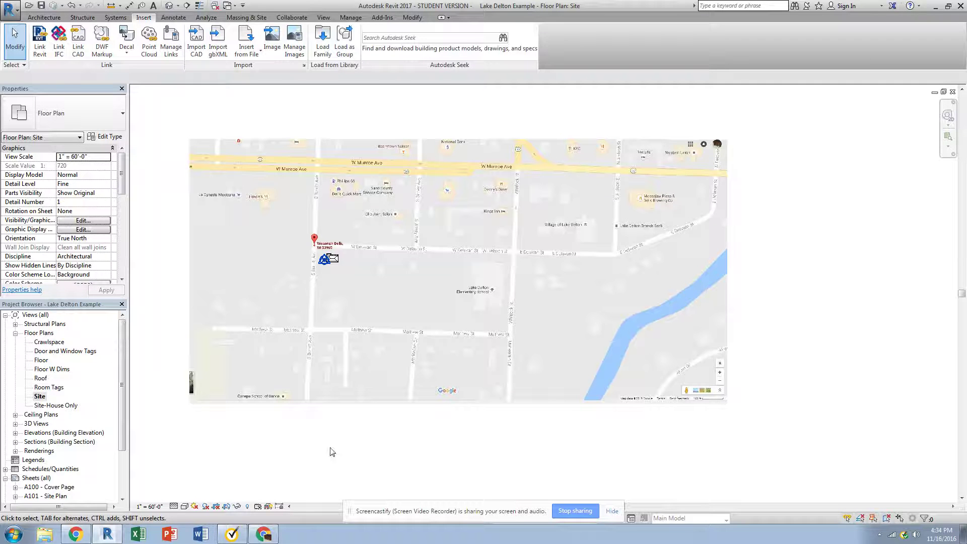
# Change the Site view's Orientation property to Project North.
pyautogui.click(104, 238)
pyautogui.click(94, 256)
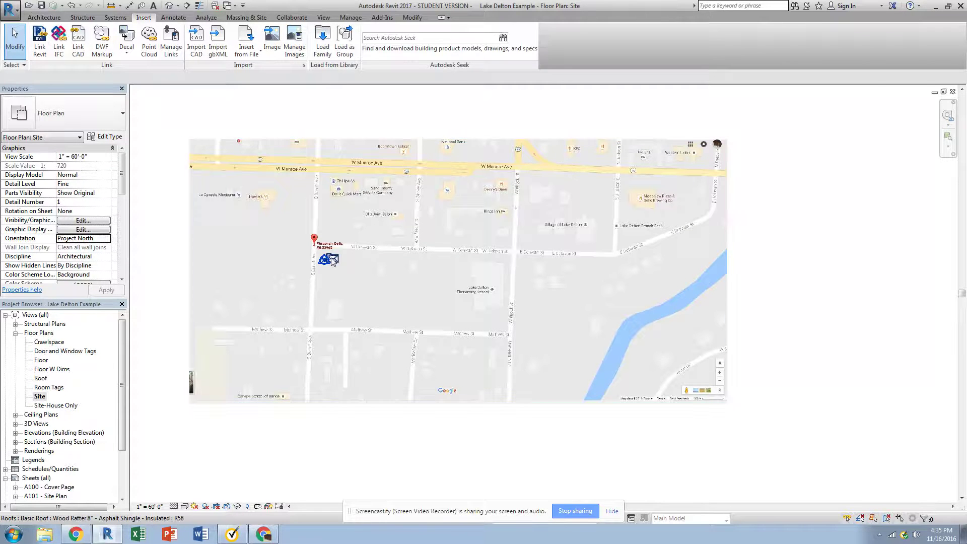
pyautogui.scroll(6, 337, 267)
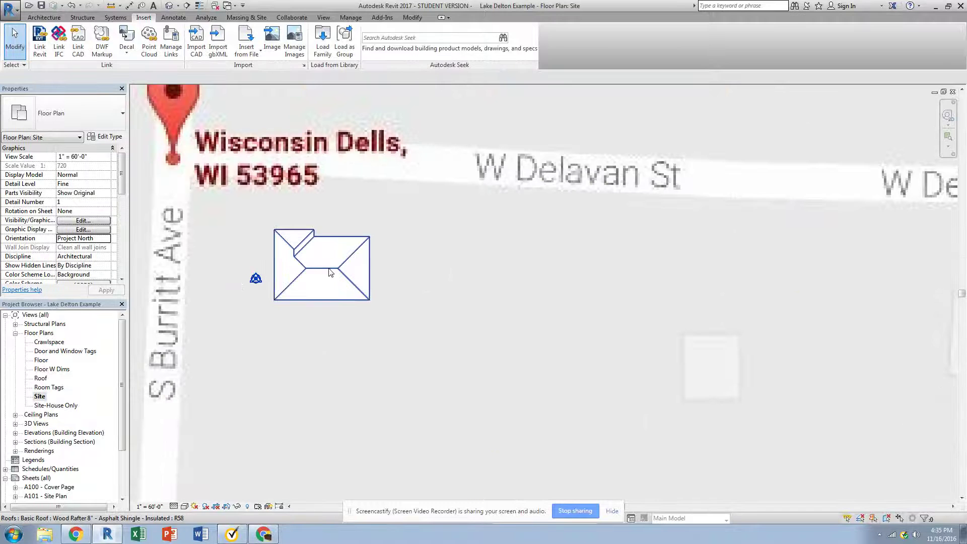
pyautogui.click(330, 272)
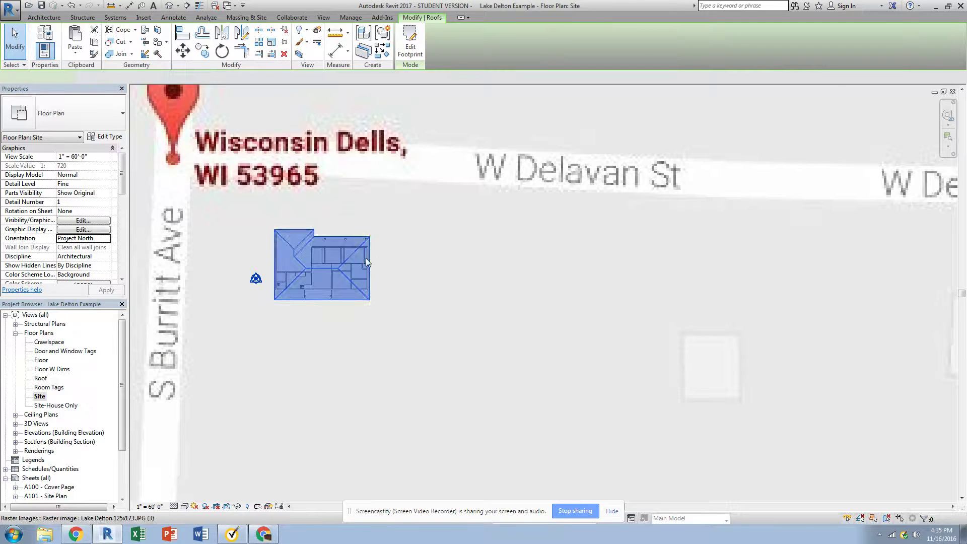
pyautogui.click(446, 280)
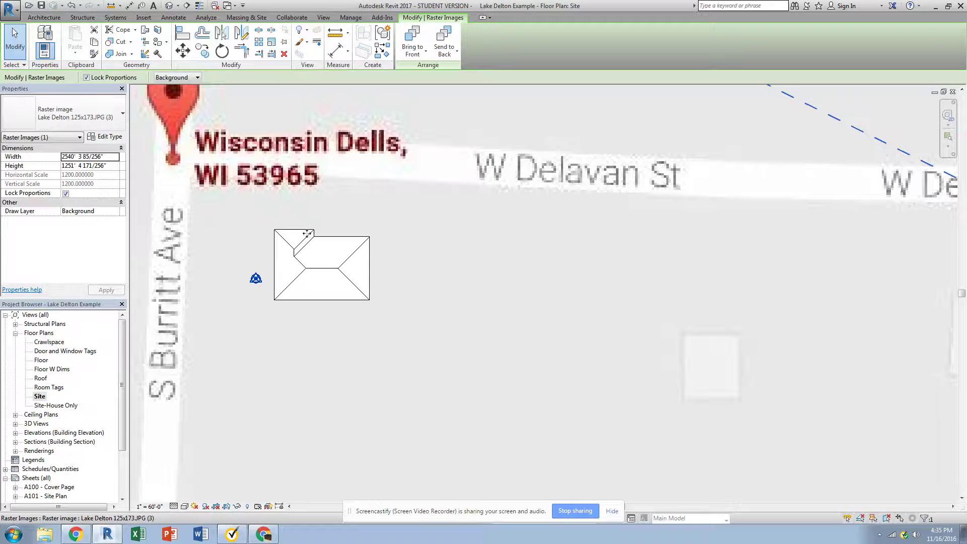
pyautogui.press('Escape')
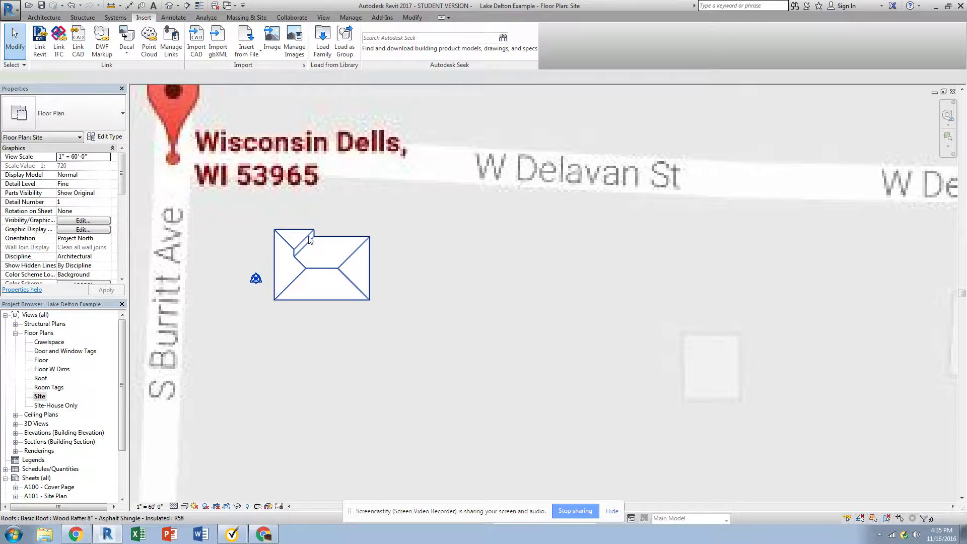
pyautogui.click(304, 241)
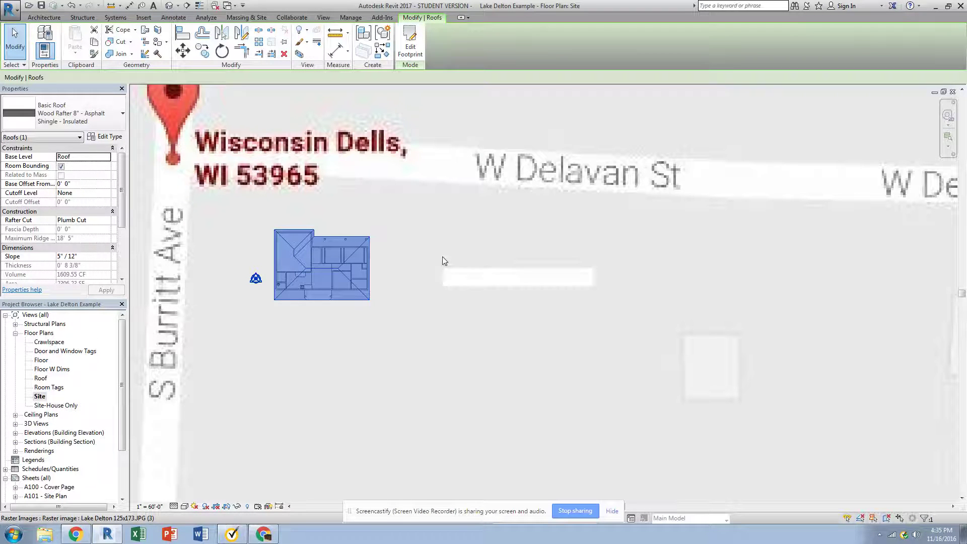
pyautogui.click(409, 251)
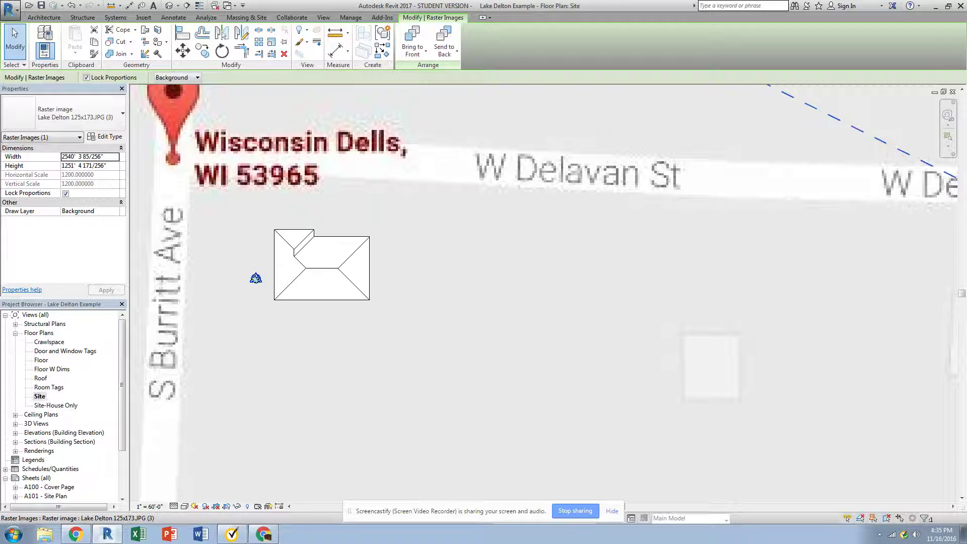
# Set the Project Base Point's Angle to True North to 135°.
pyautogui.press('Escape')
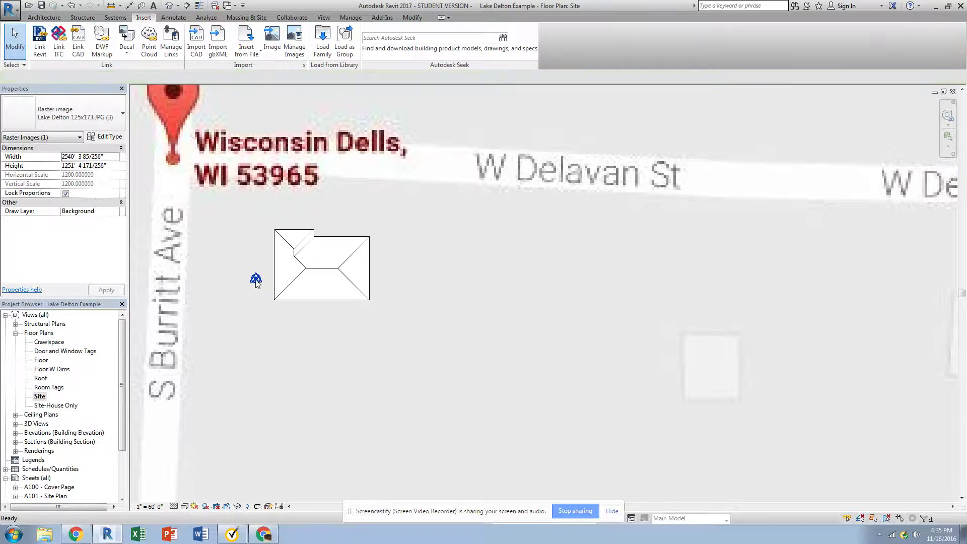
pyautogui.click(256, 280)
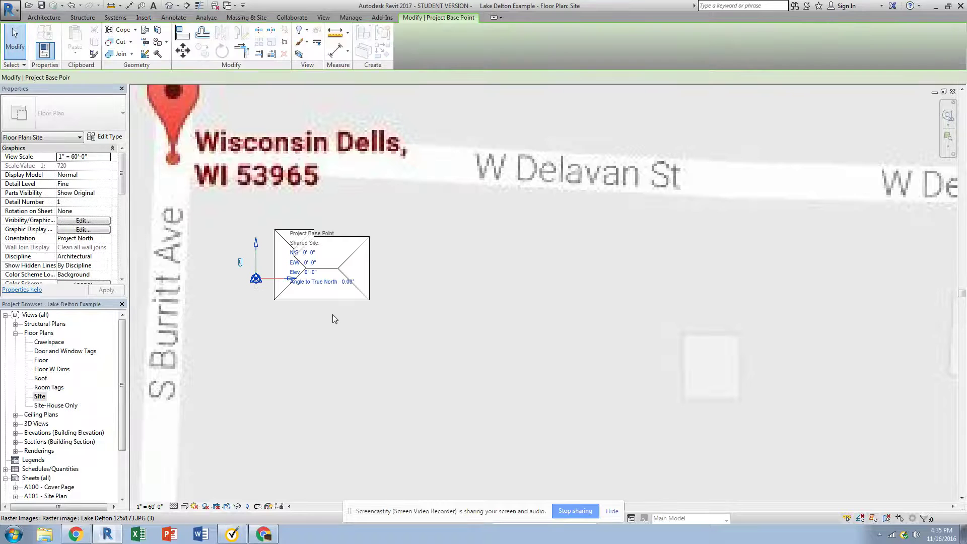
pyautogui.click(348, 282)
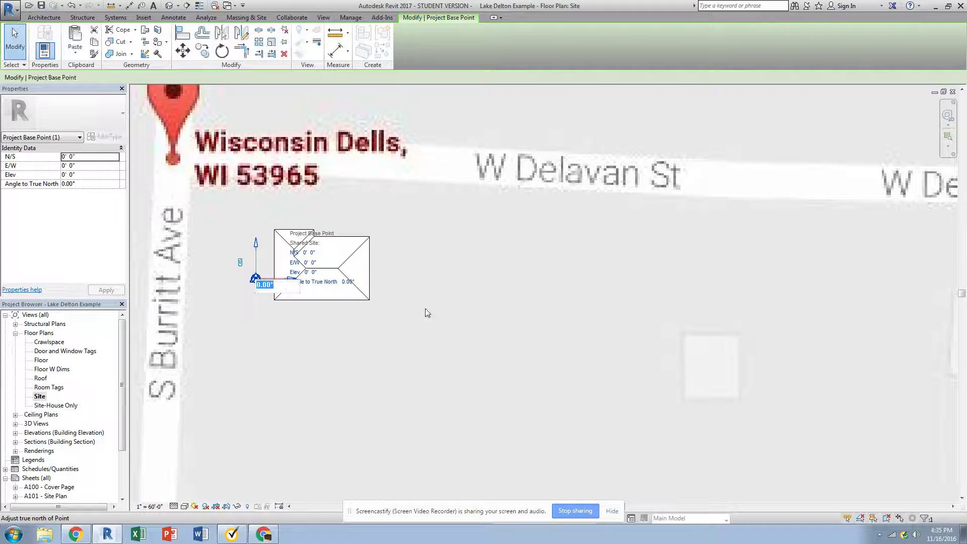
pyautogui.scroll(-3, 425, 313)
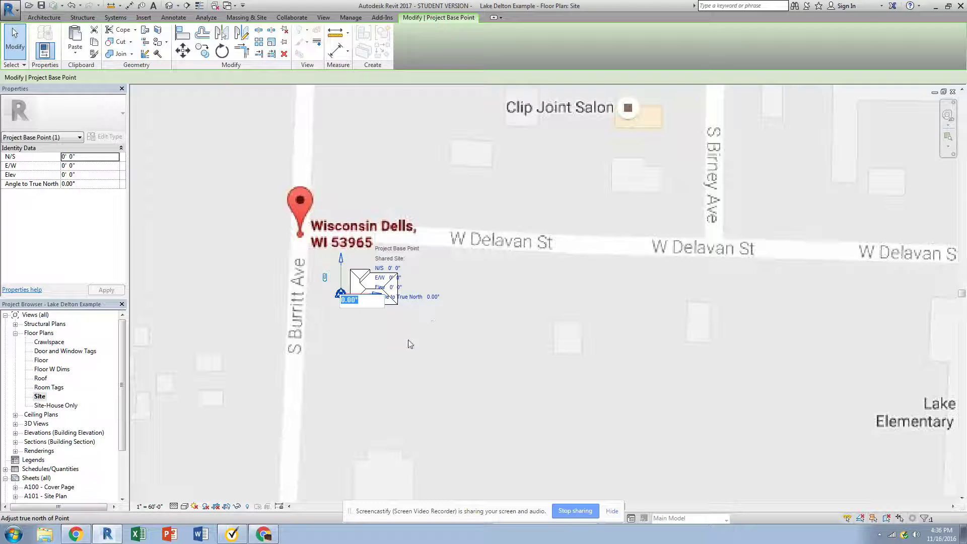
pyautogui.write('135')
pyautogui.press('Return')
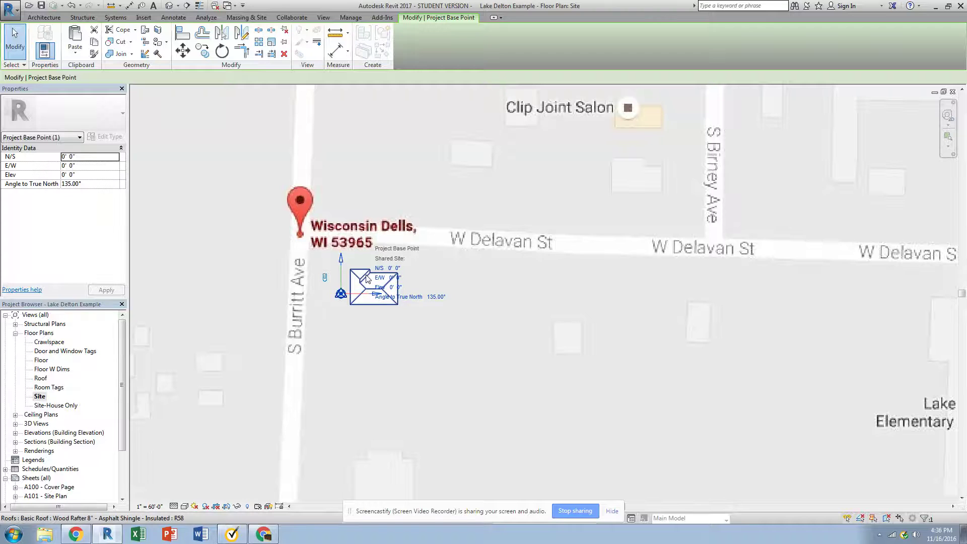
# Deselect the base point and apply True North orientation to the Site view, showing the 135° tilt.
pyautogui.scroll(-5, 185, 285)
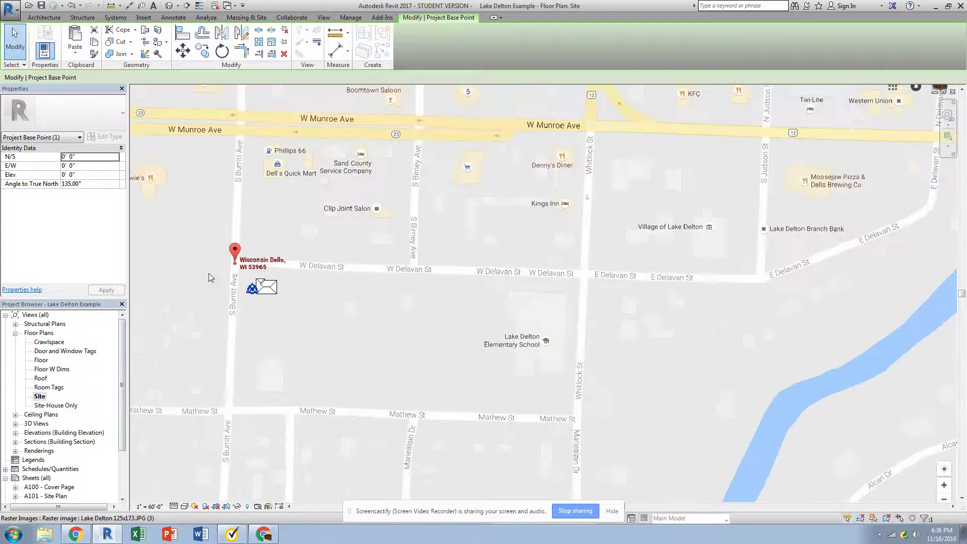
pyautogui.click(393, 153)
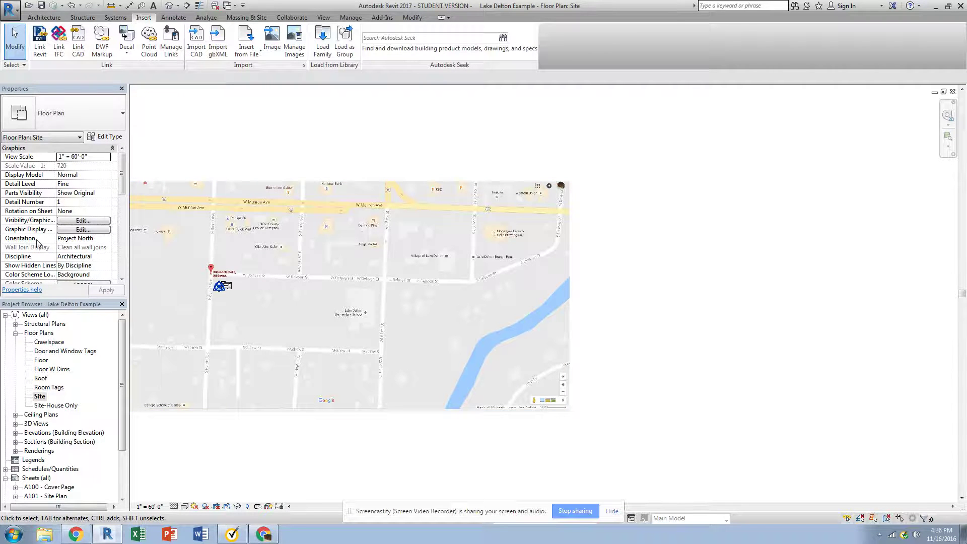
pyautogui.click(75, 239)
pyautogui.click(106, 239)
pyautogui.click(80, 257)
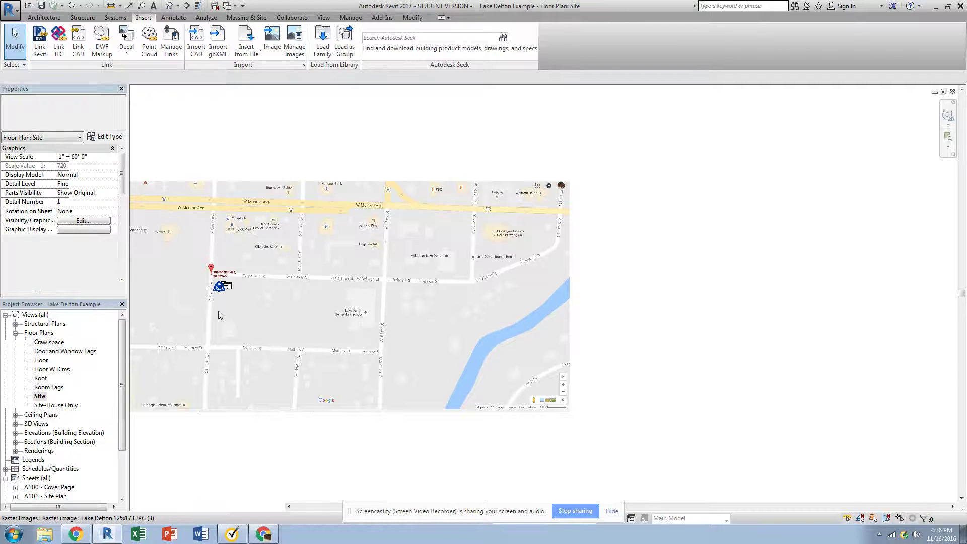
pyautogui.scroll(5, 225, 290)
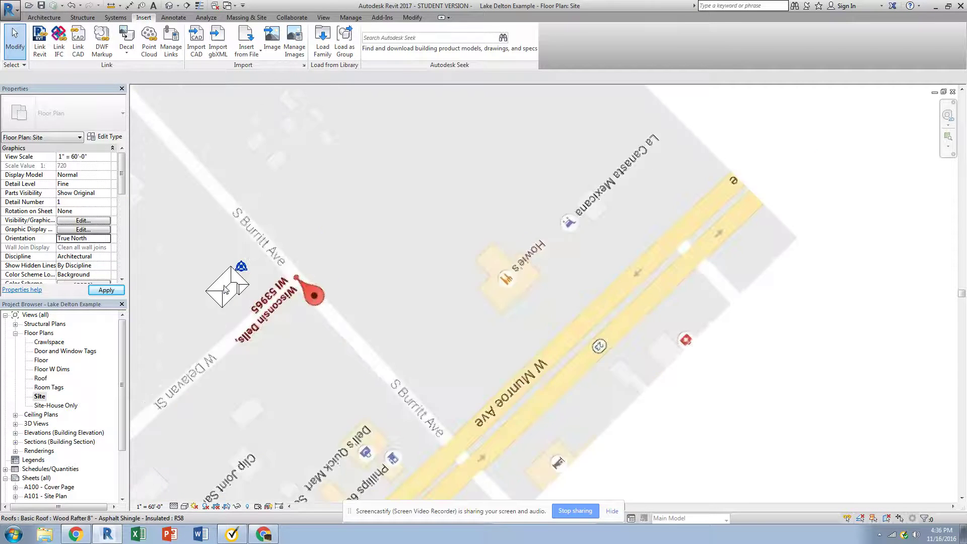
pyautogui.scroll(3, 226, 289)
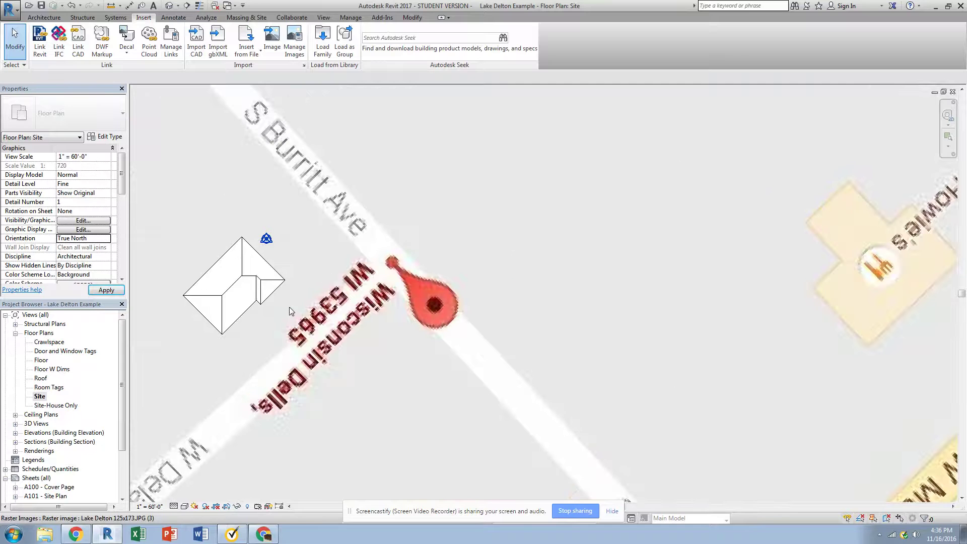
pyautogui.scroll(-6, 388, 396)
# Rotate the Lake Delton map image 135° about the house so it sits square.
pyautogui.click(433, 342)
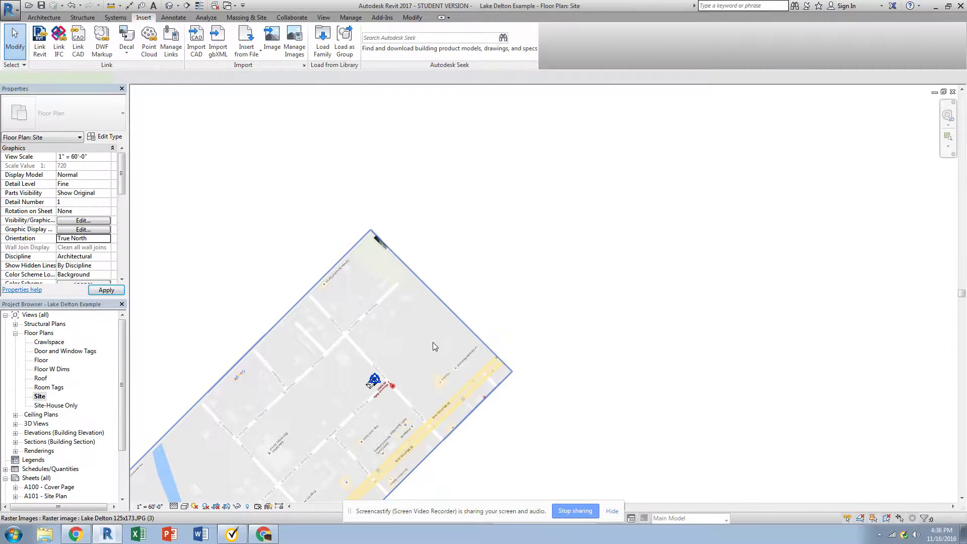
pyautogui.moveTo(538, 438); pyautogui.dragTo(611, 313, button='middle')
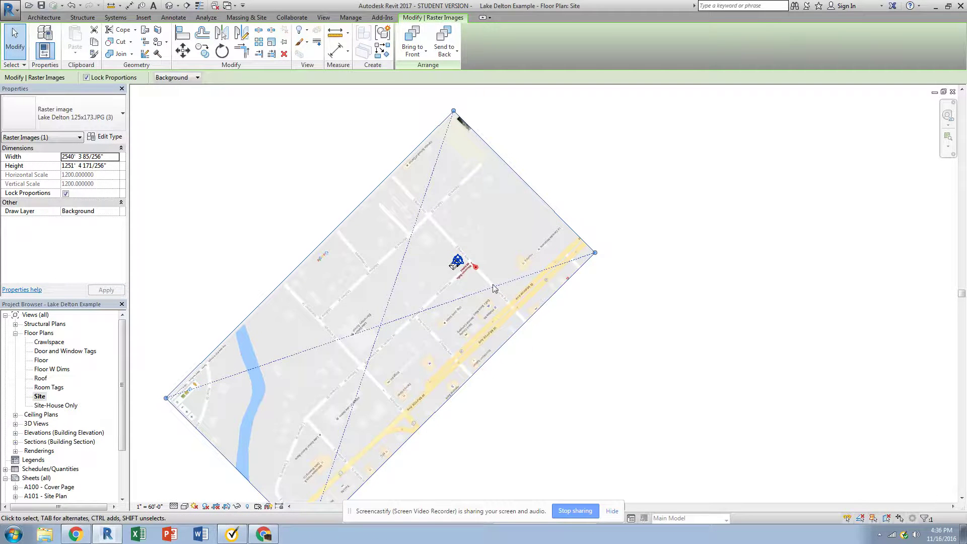
pyautogui.click(223, 51)
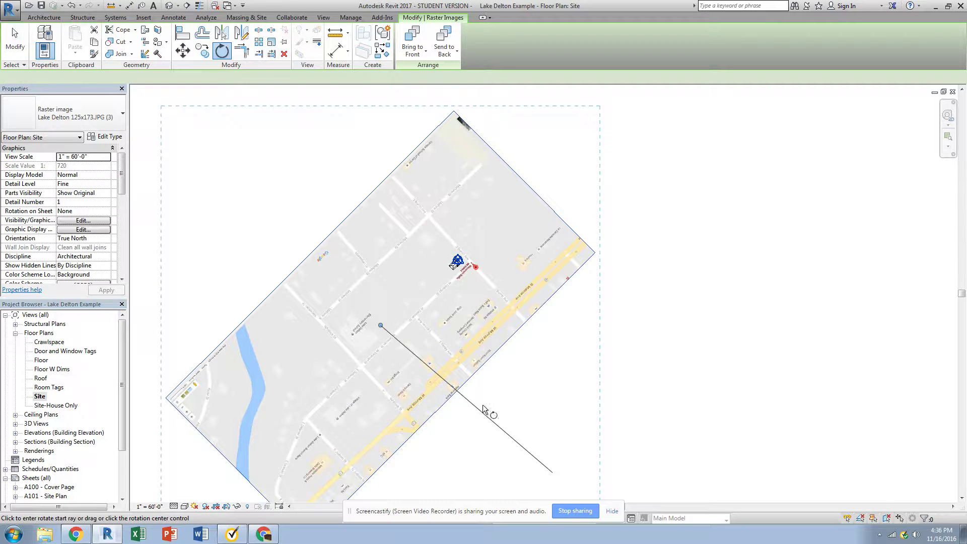
pyautogui.moveTo(382, 327)
pyautogui.mouseDown()
pyautogui.moveTo(460, 261)
pyautogui.moveTo(337, 220)
pyautogui.mouseUp()
pyautogui.scroll(2, 457, 266)
pyautogui.scroll(5, 457, 266)
pyautogui.scroll(-6, 397, 327)
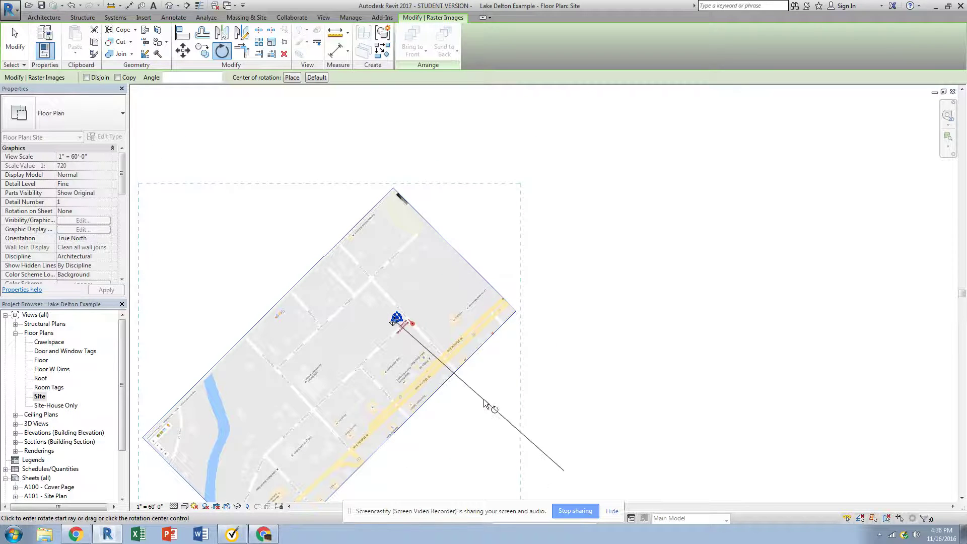
pyautogui.click(483, 410)
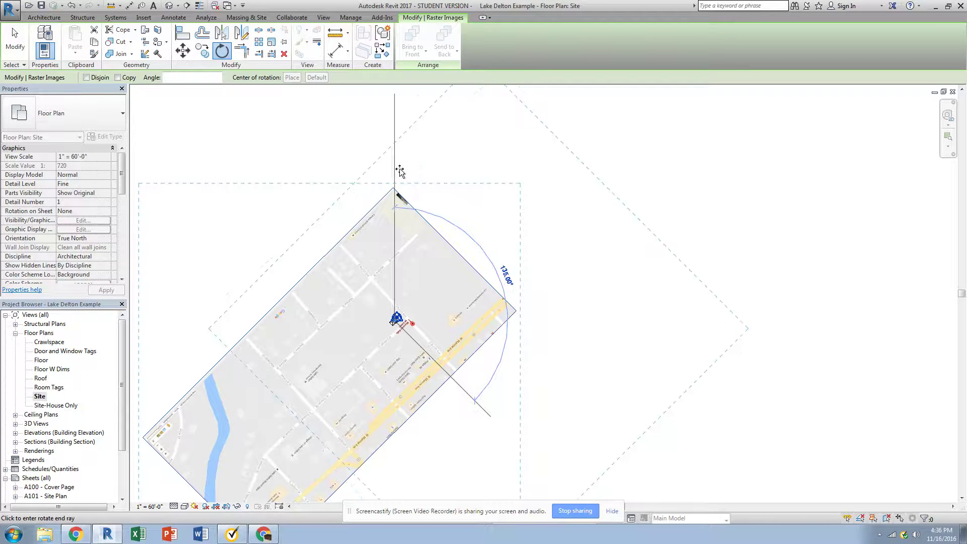
pyautogui.click(400, 168)
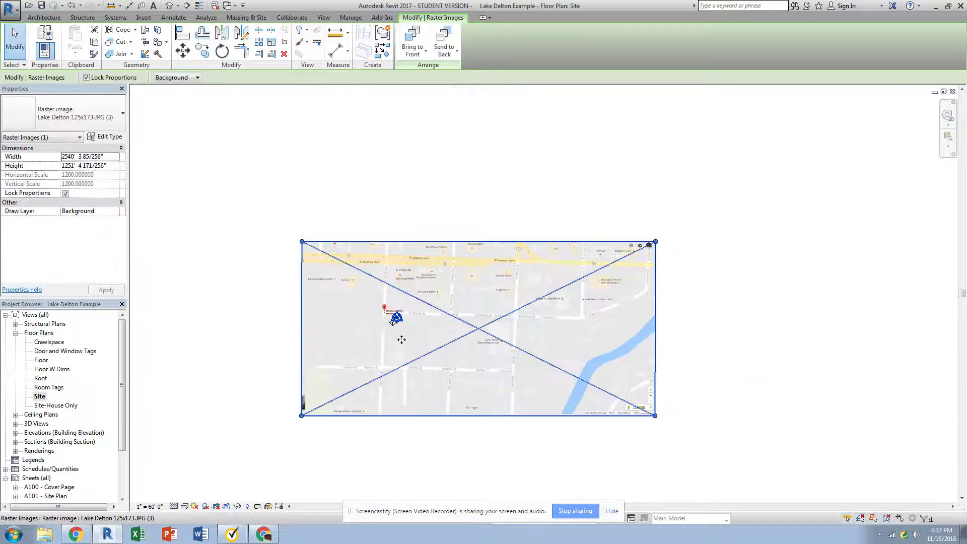
# Select the map background image and drag it slightly up and left under the house.
pyautogui.press('Escape')
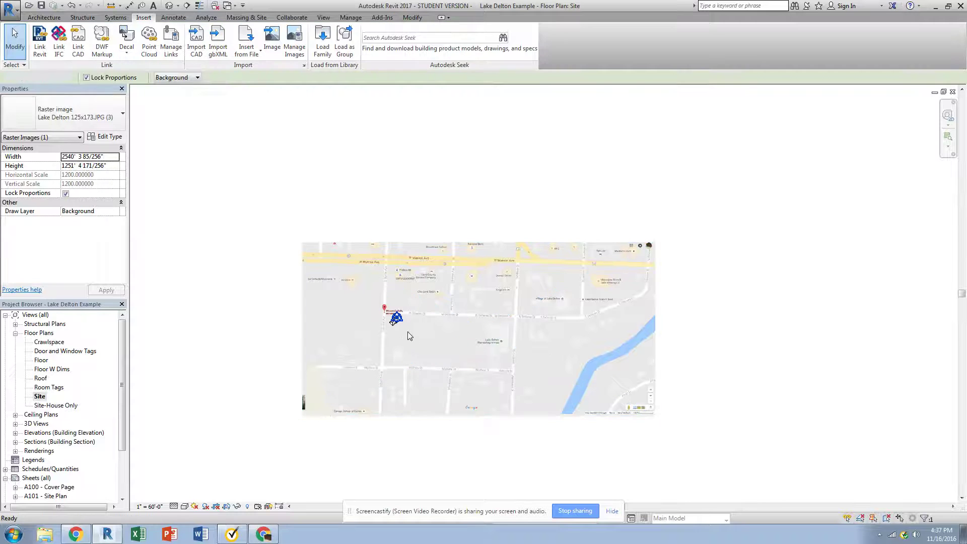
pyautogui.scroll(2, 406, 330)
pyautogui.scroll(3, 398, 322)
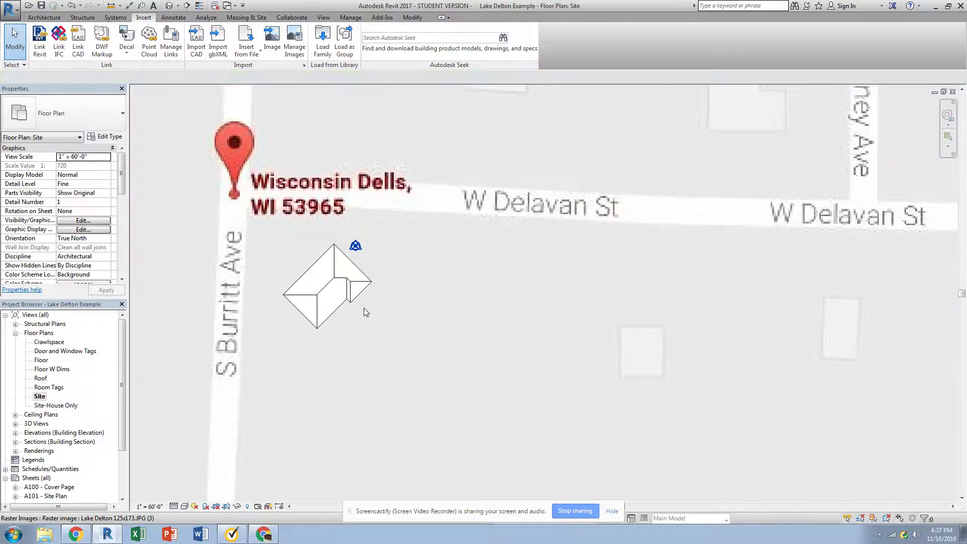
pyautogui.scroll(-1, 357, 310)
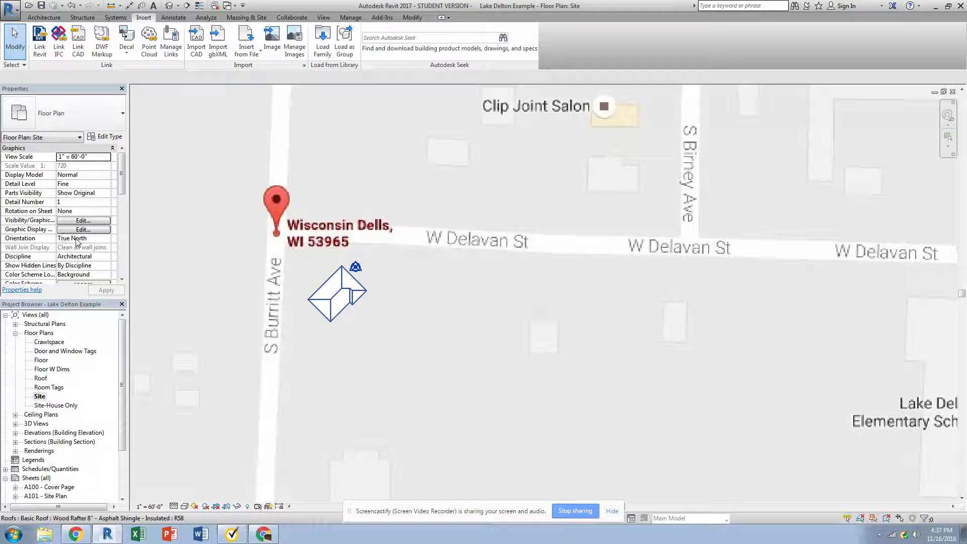
pyautogui.scroll(-3, 361, 367)
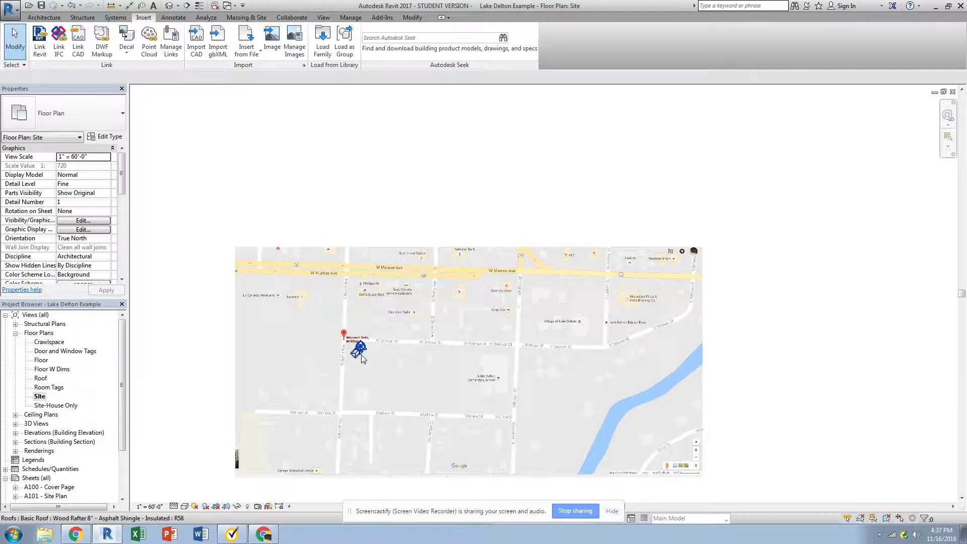
pyautogui.scroll(5, 358, 354)
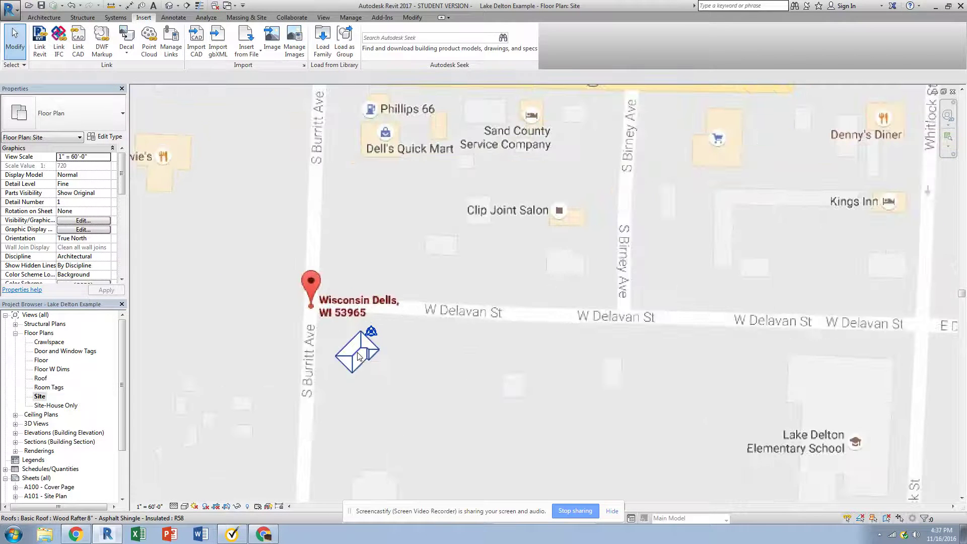
pyautogui.click(413, 359)
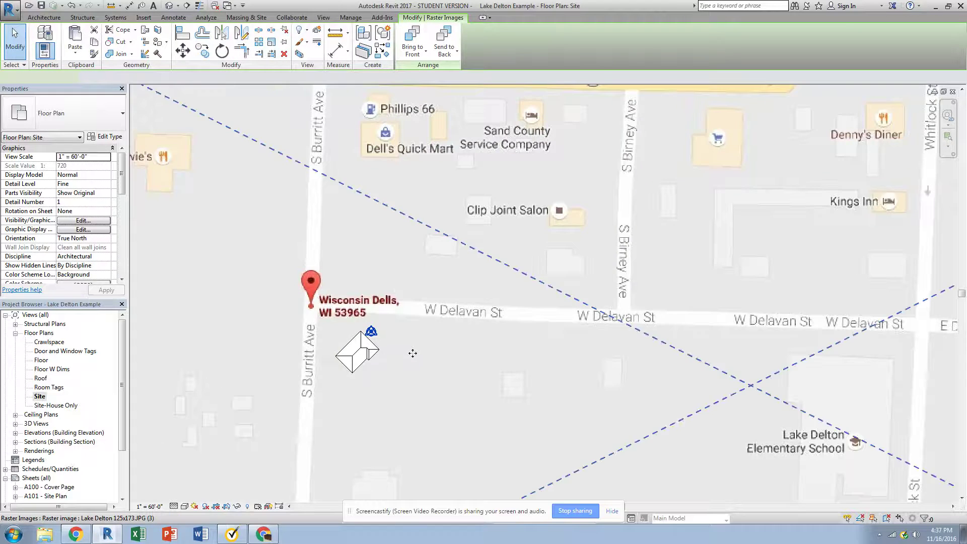
pyautogui.scroll(-5, 423, 350)
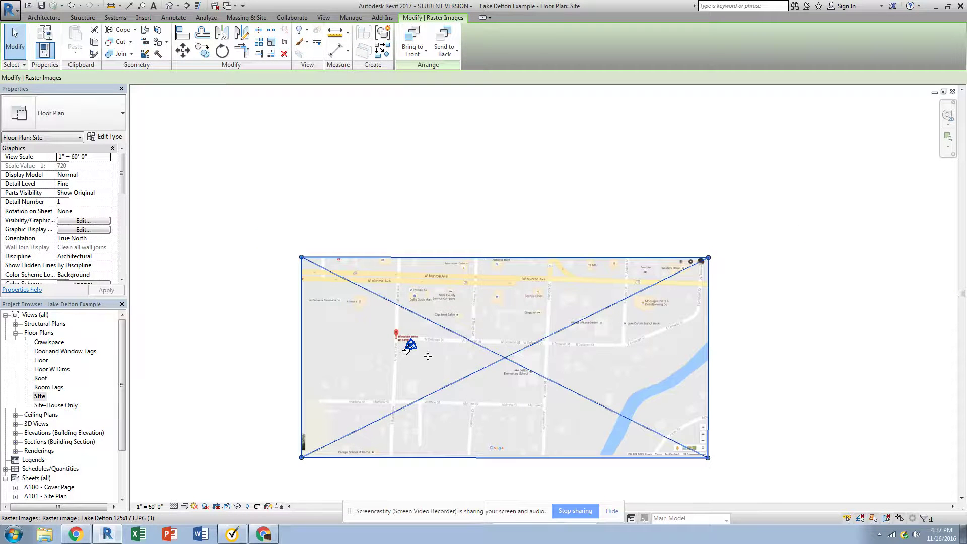
pyautogui.click(427, 355)
pyautogui.scroll(5, 427, 355)
pyautogui.scroll(1, 401, 362)
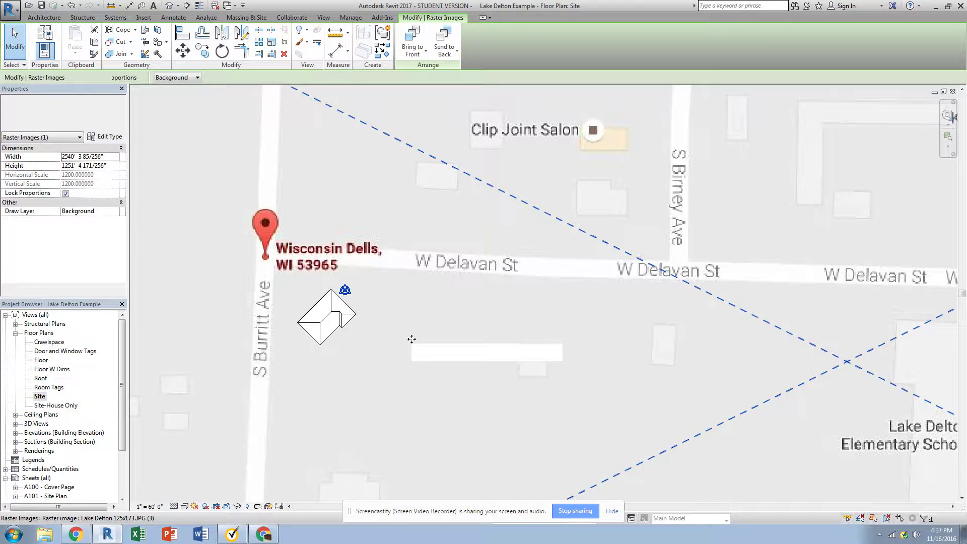
pyautogui.moveTo(411, 339); pyautogui.dragTo(412, 339)
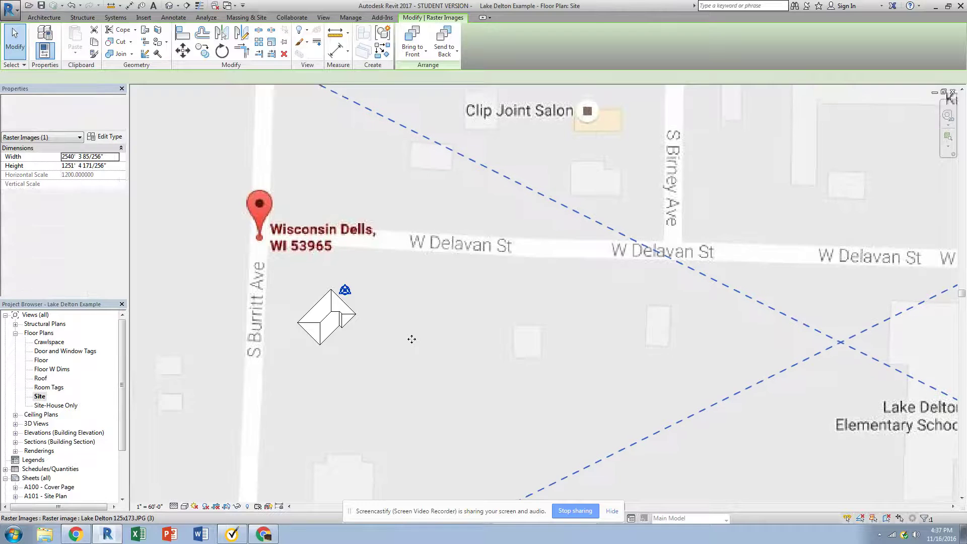
# Nudge the map with arrow keys until the house sits below W Delavan St by S Burritt Ave.
pyautogui.scroll(-2, 534, 346)
pyautogui.scroll(-4, 535, 346)
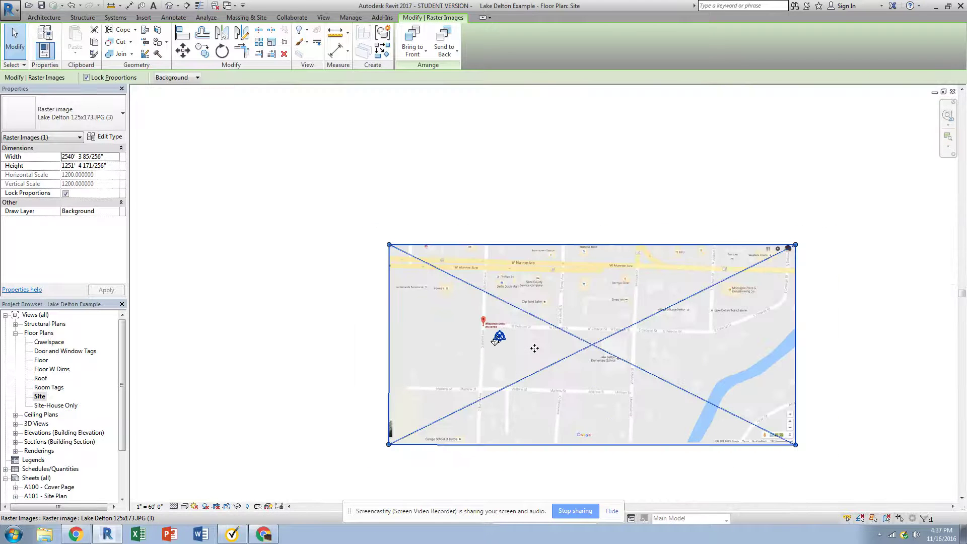
pyautogui.press('Right')
pyautogui.press('Right')
pyautogui.press('Right')
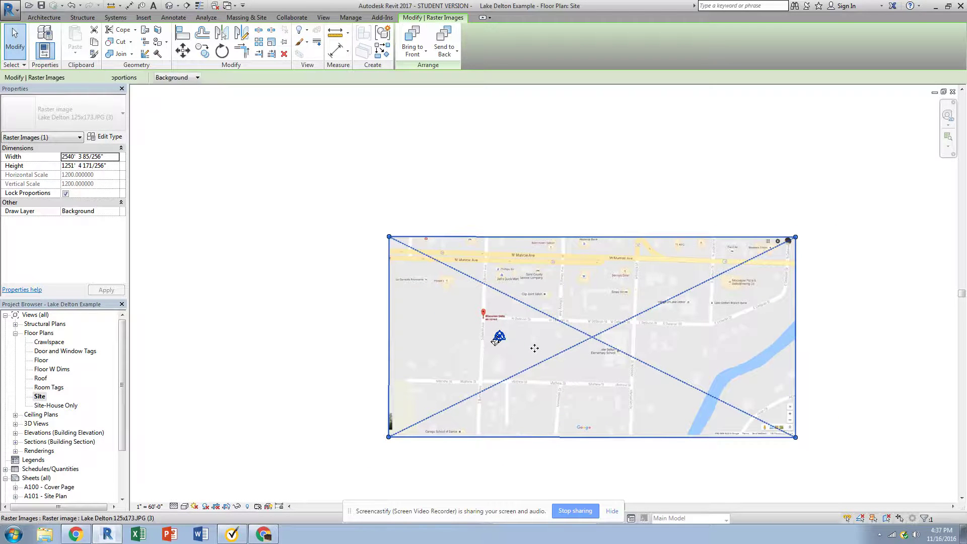
pyautogui.press('Left')
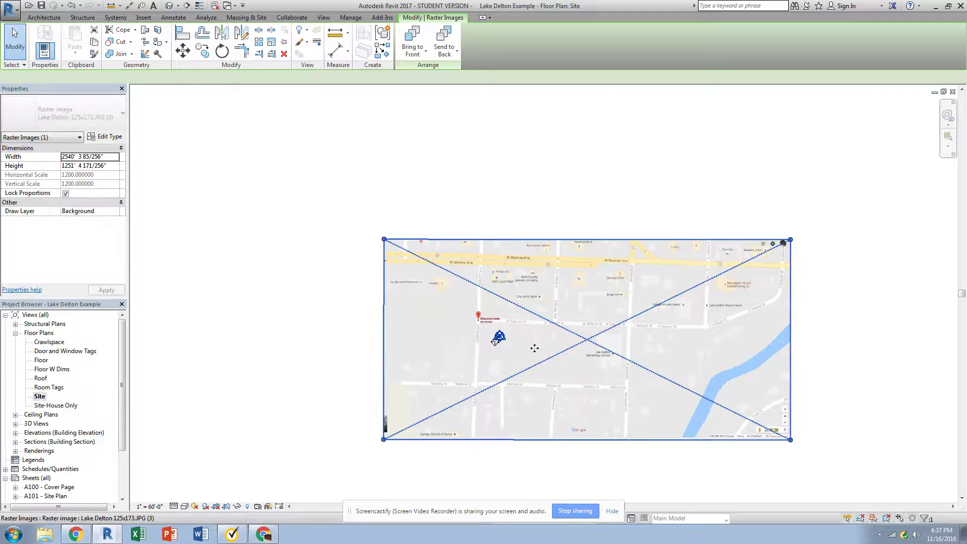
pyautogui.press('Down')
pyautogui.press('Down')
pyautogui.press('Right')
pyautogui.press('Right')
pyautogui.press('Right')
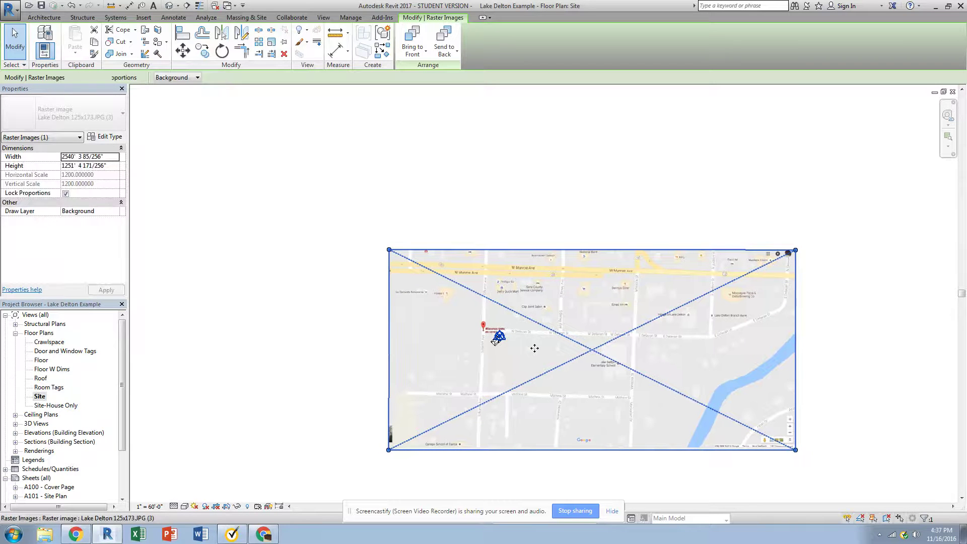
pyautogui.press('Up')
pyautogui.press('Up')
pyautogui.scroll(10, 492, 346)
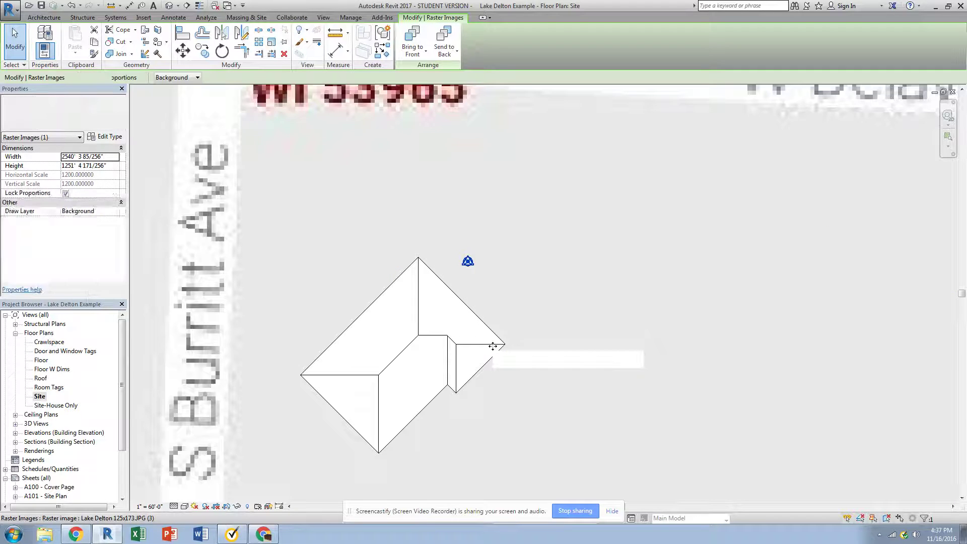
pyautogui.press('Up')
pyautogui.press('Up')
pyautogui.press('Up')
pyautogui.press('Up')
pyautogui.press('Up')
pyautogui.press('Up')
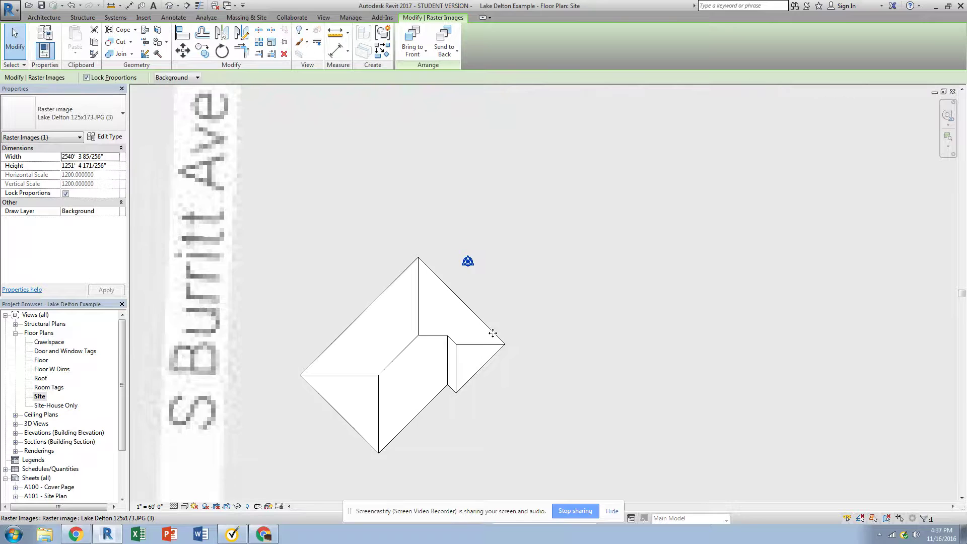
pyautogui.scroll(-5, 492, 346)
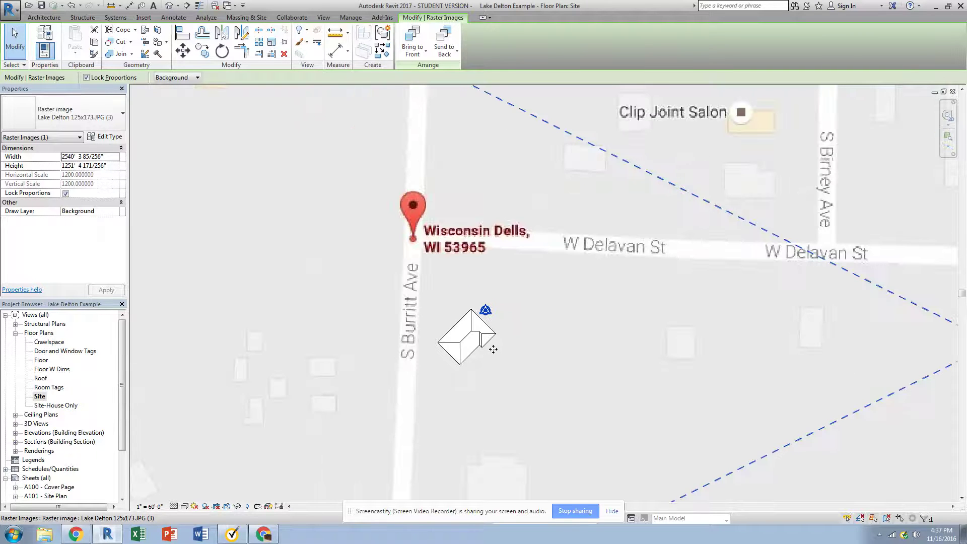
pyautogui.press('Left')
pyautogui.press('Left')
pyautogui.press('Left')
pyautogui.press('Down')
pyautogui.press('Down')
pyautogui.press('Down')
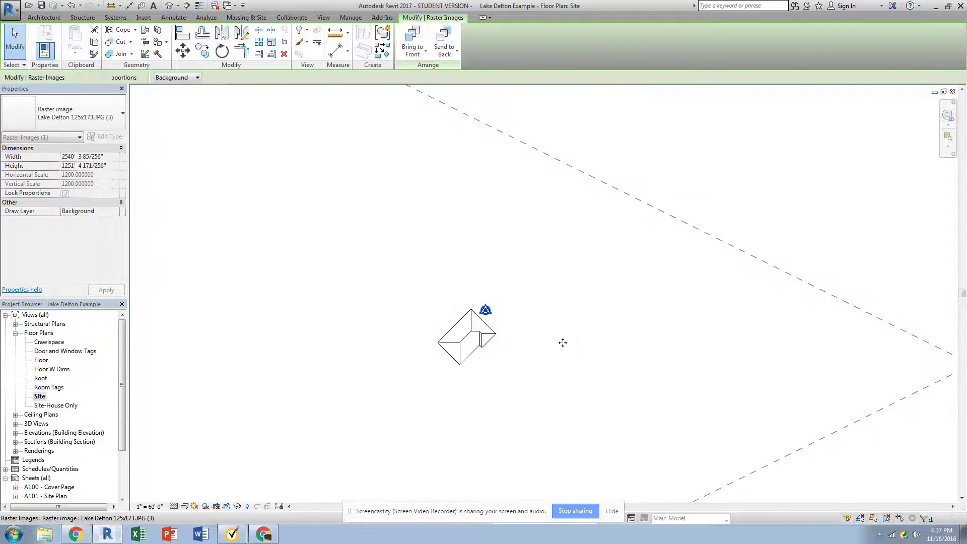
pyautogui.scroll(-5, 569, 352)
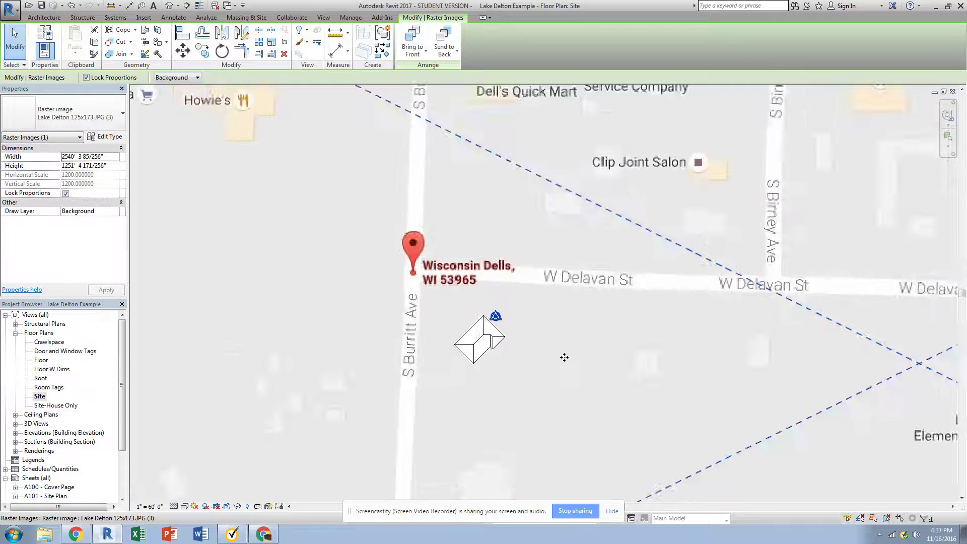
# Crop the Site view tightly around the house, then switch to Floor plan and back to Site.
pyautogui.scroll(-2, 586, 383)
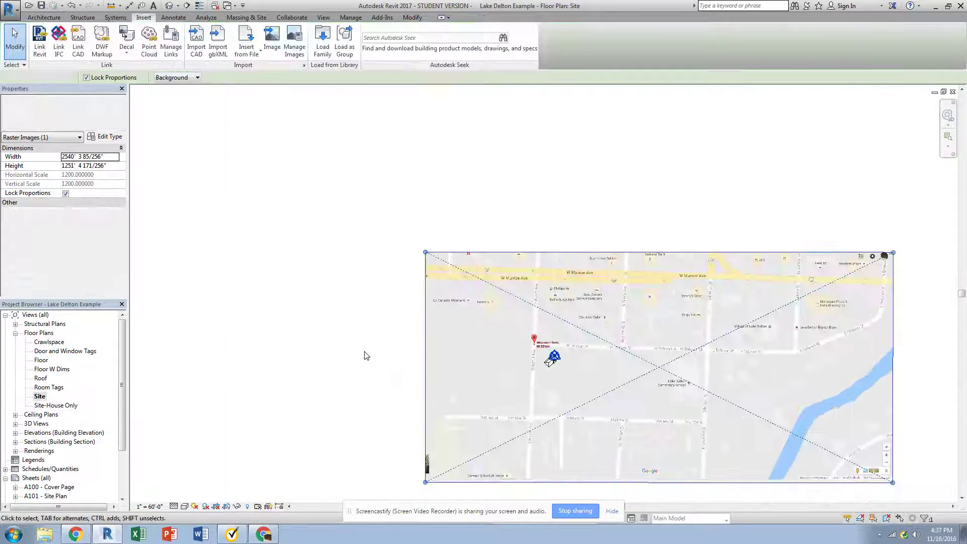
pyautogui.click(367, 356)
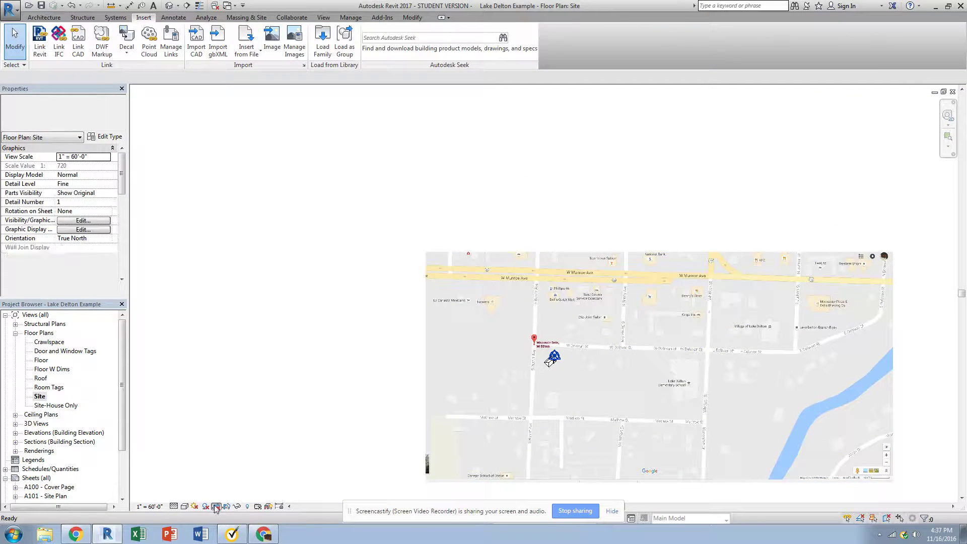
pyautogui.moveTo(380, 363); pyautogui.dragTo(312, 358, button='middle')
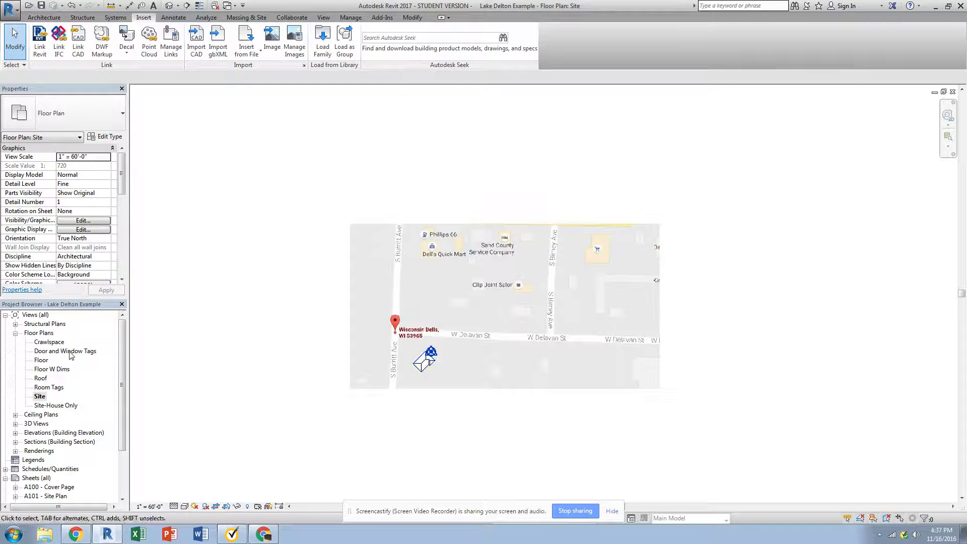
pyautogui.doubleClick(42, 361)
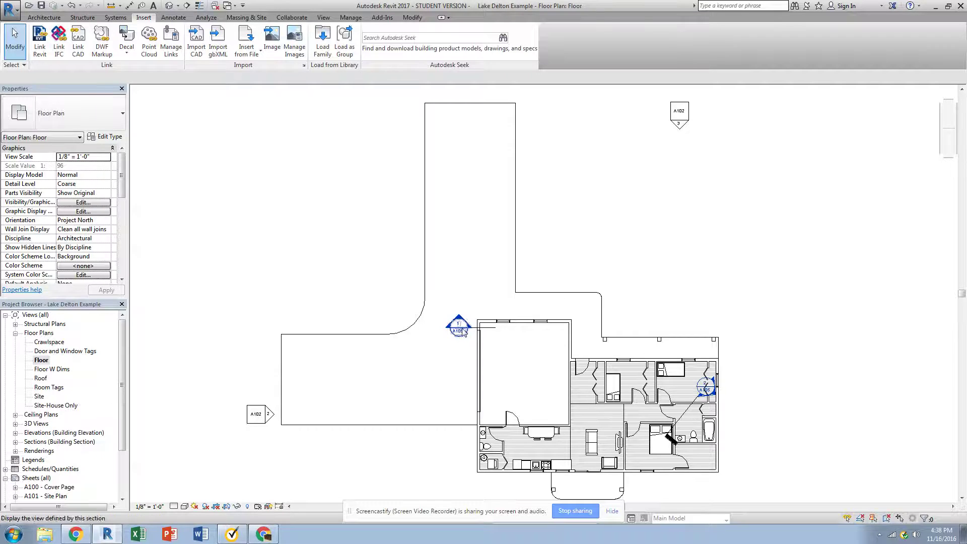
pyautogui.doubleClick(42, 397)
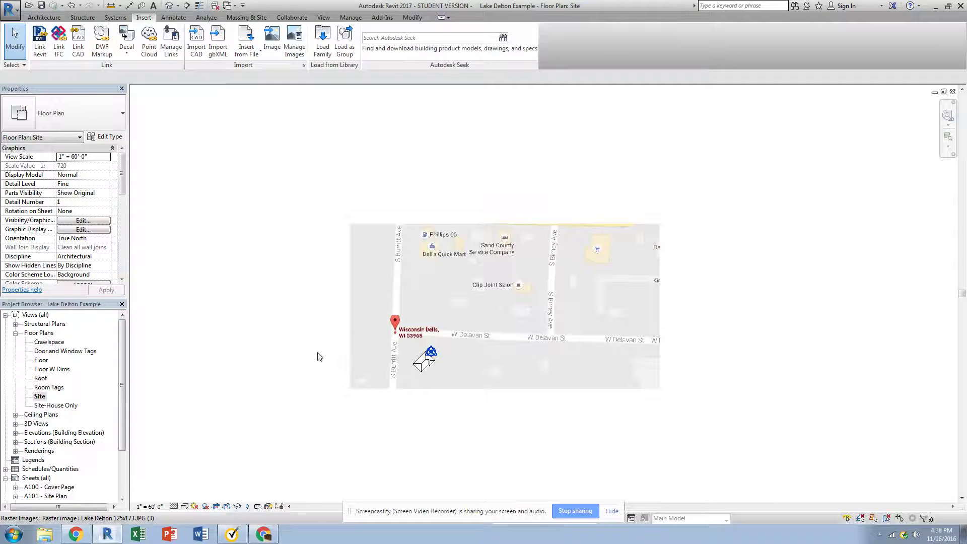